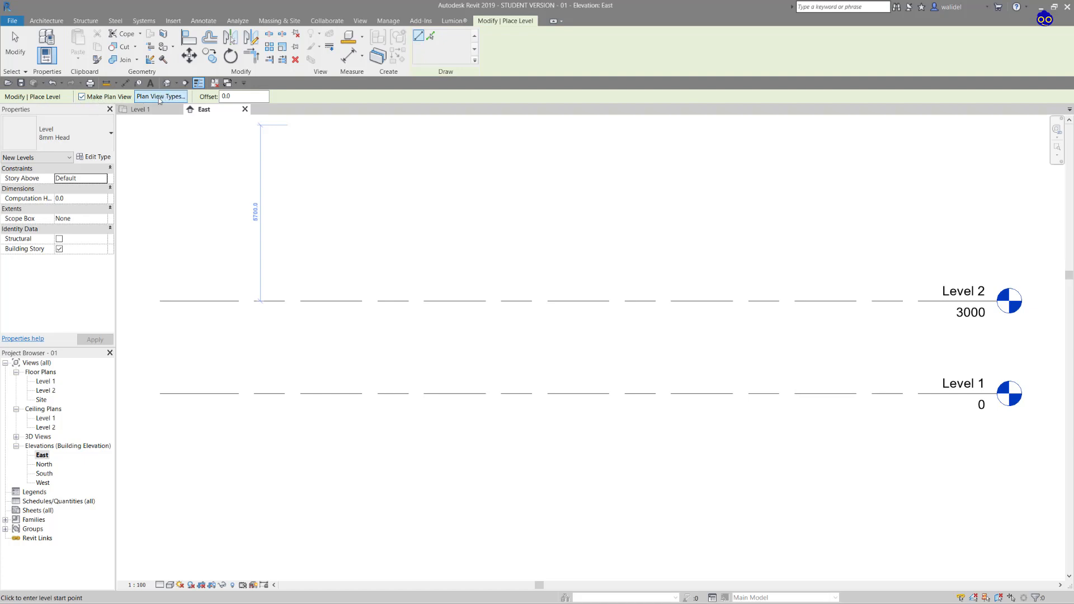
Draw a level about 1300 mm below Level 1, aligned with its ends, creating ceiling, floor and structural plan views for it.
{"action": "left_click", "coordinate": [160, 97]}
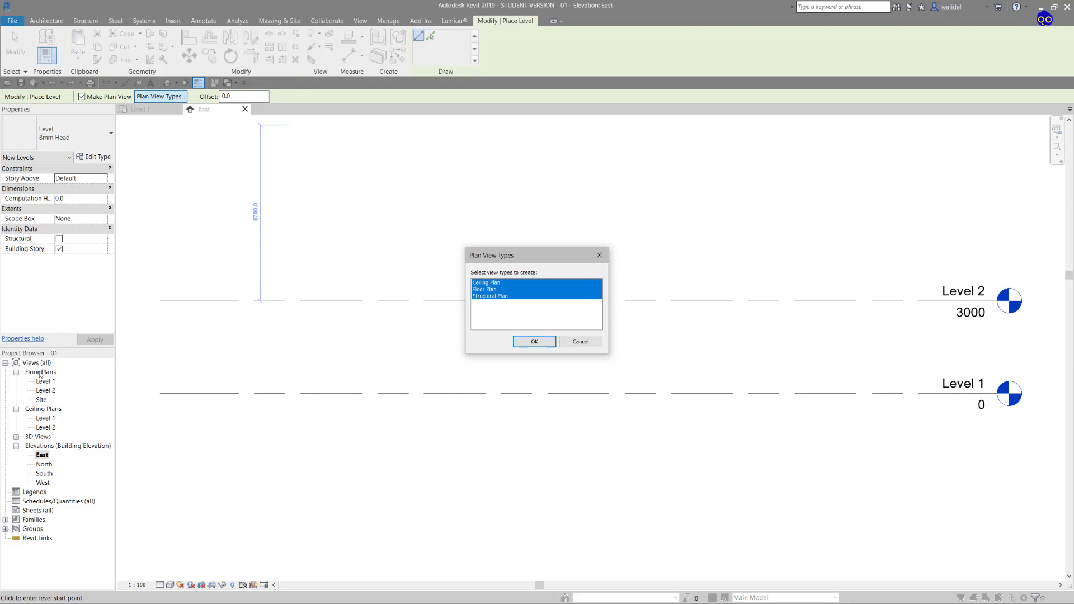
{"action": "left_click", "coordinate": [540, 342]}
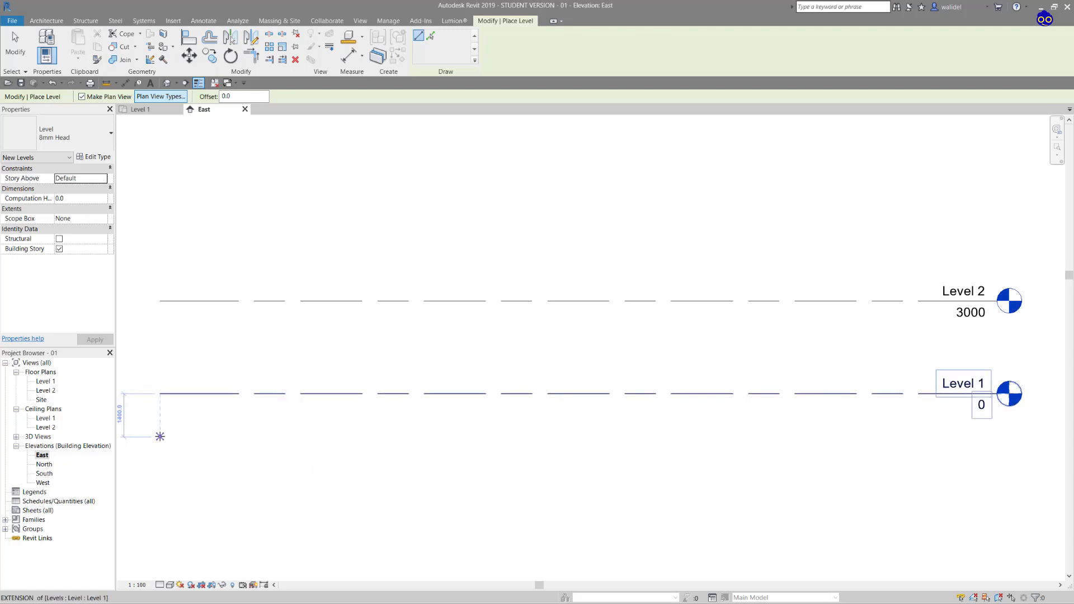
{"action": "scroll", "coordinate": [161, 439], "scroll_direction": "down", "scroll_amount": 2}
{"action": "middle_click_drag", "start_coordinate": [146, 435], "coordinate": [376, 395]}
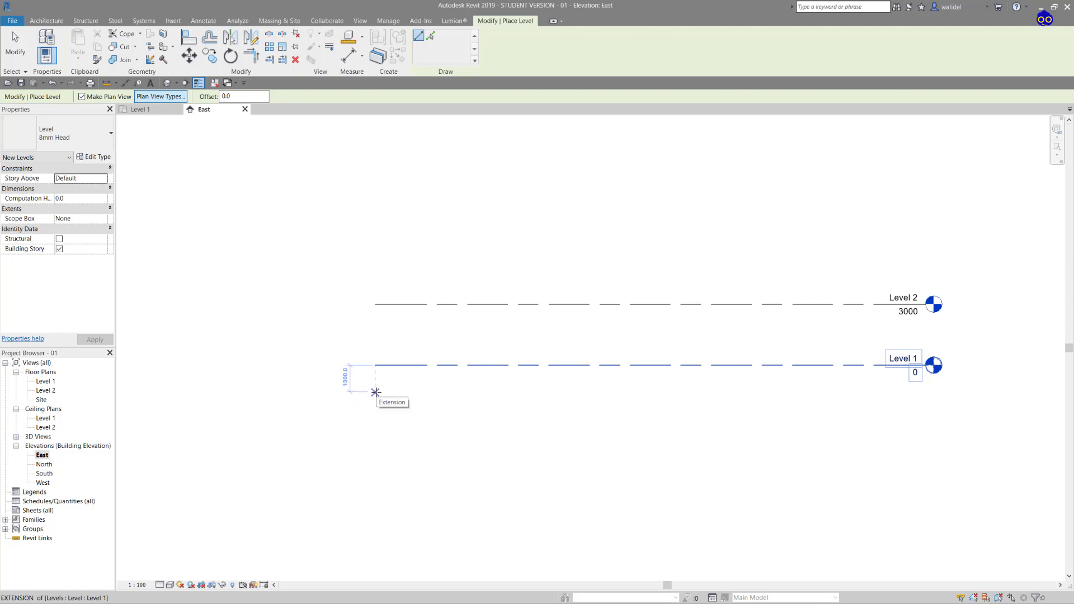
{"action": "left_click", "coordinate": [375, 392]}
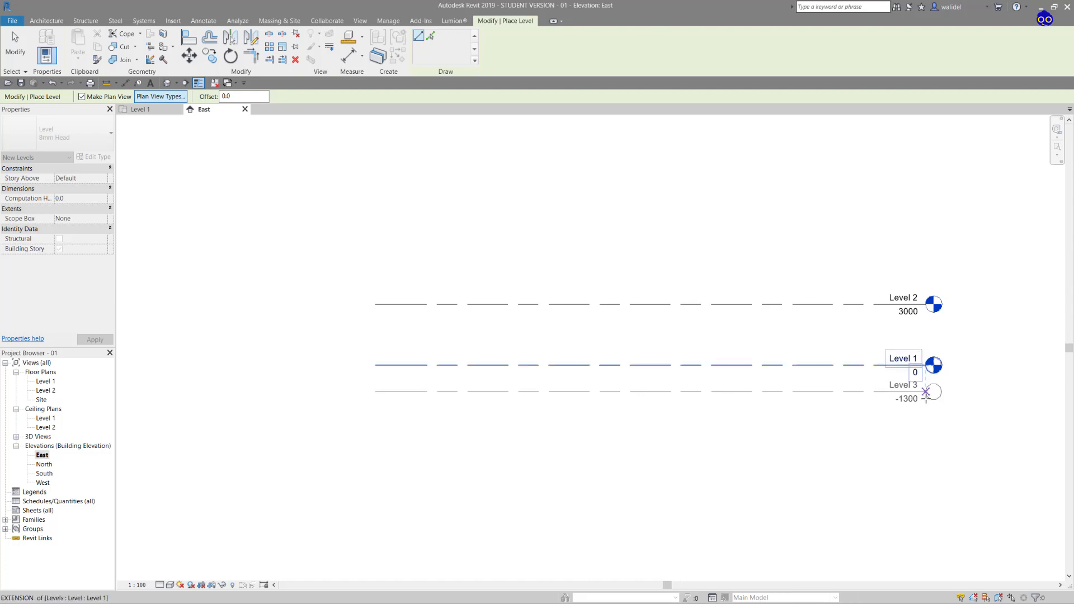
{"action": "scroll", "coordinate": [926, 398], "scroll_direction": "up", "scroll_amount": 3}
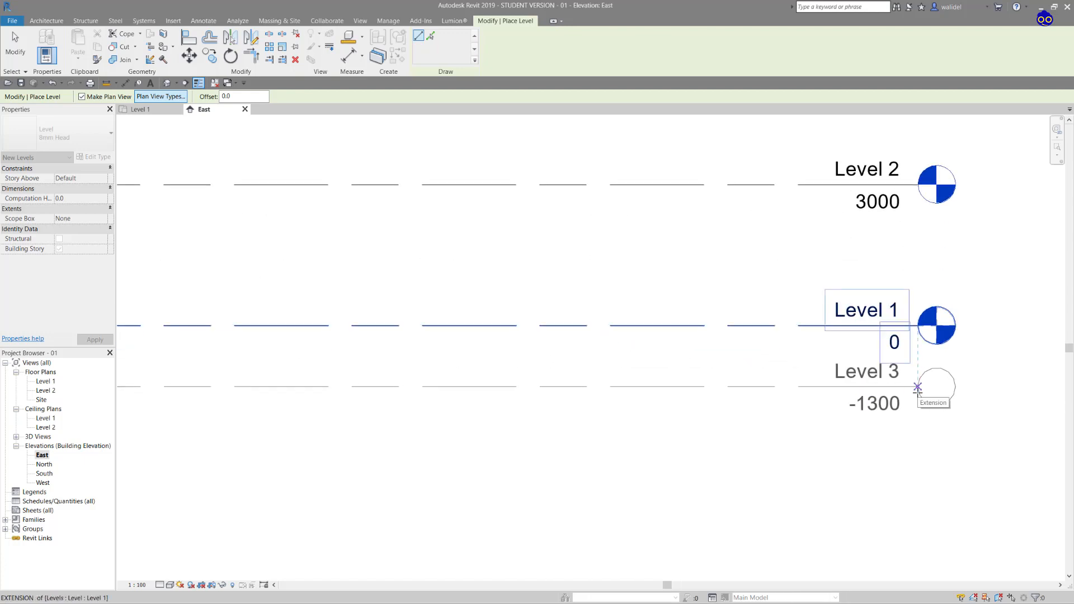
{"action": "left_click", "coordinate": [918, 387]}
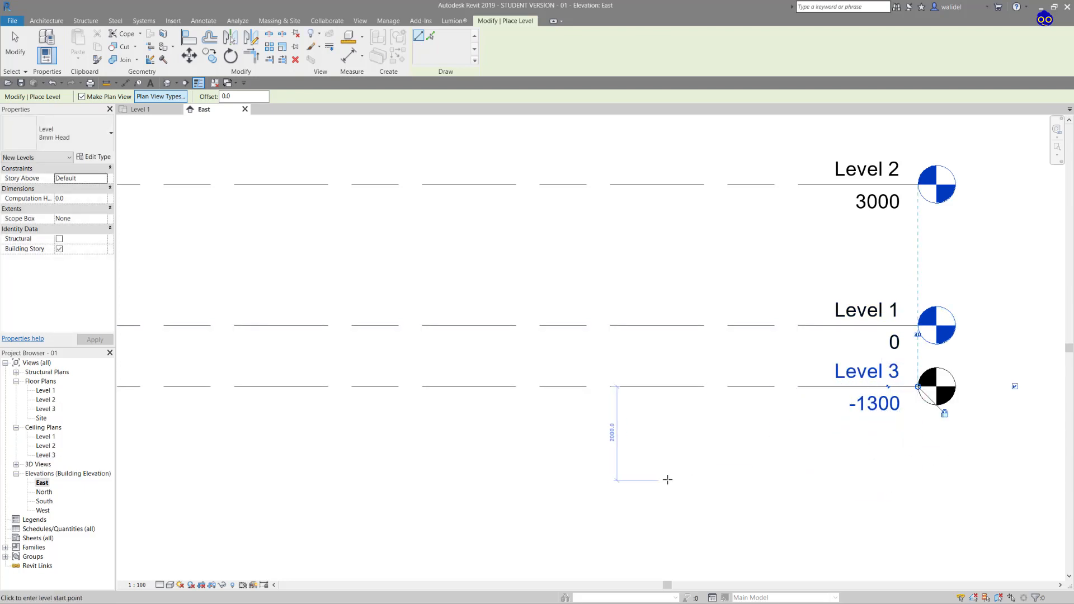
{"action": "scroll", "coordinate": [799, 437], "scroll_direction": "down", "scroll_amount": 3}
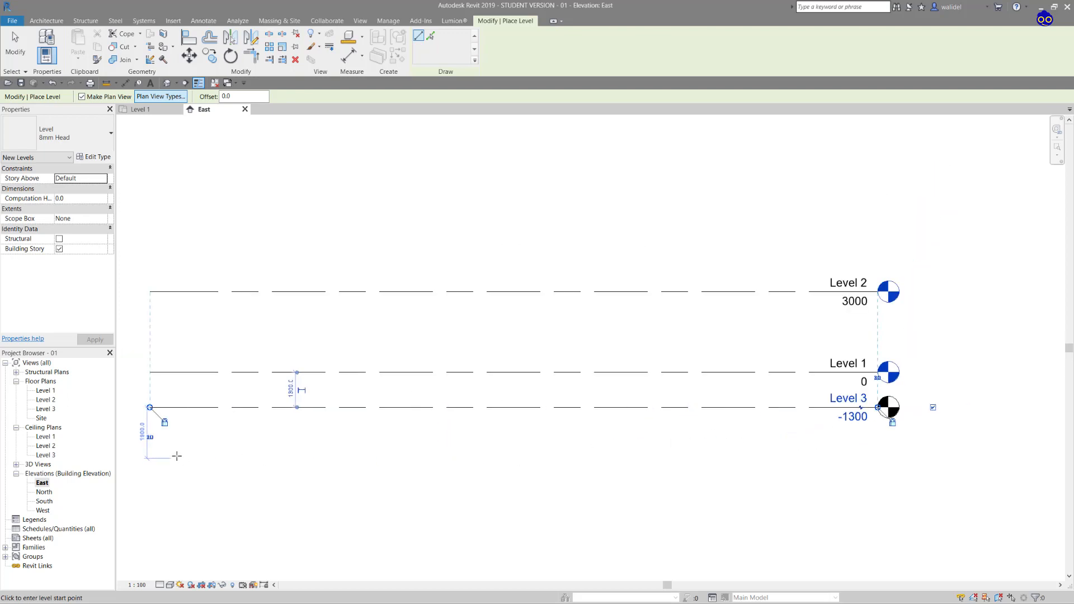
{"action": "left_click", "coordinate": [150, 407]}
{"action": "left_click", "coordinate": [933, 418]}
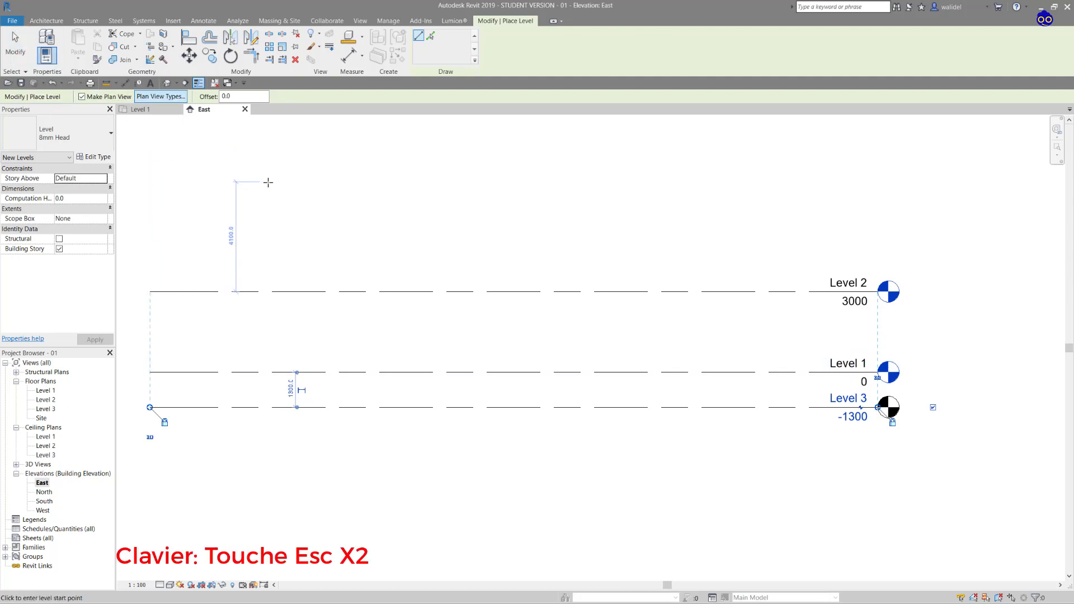
{"action": "key", "text": "Escape"}
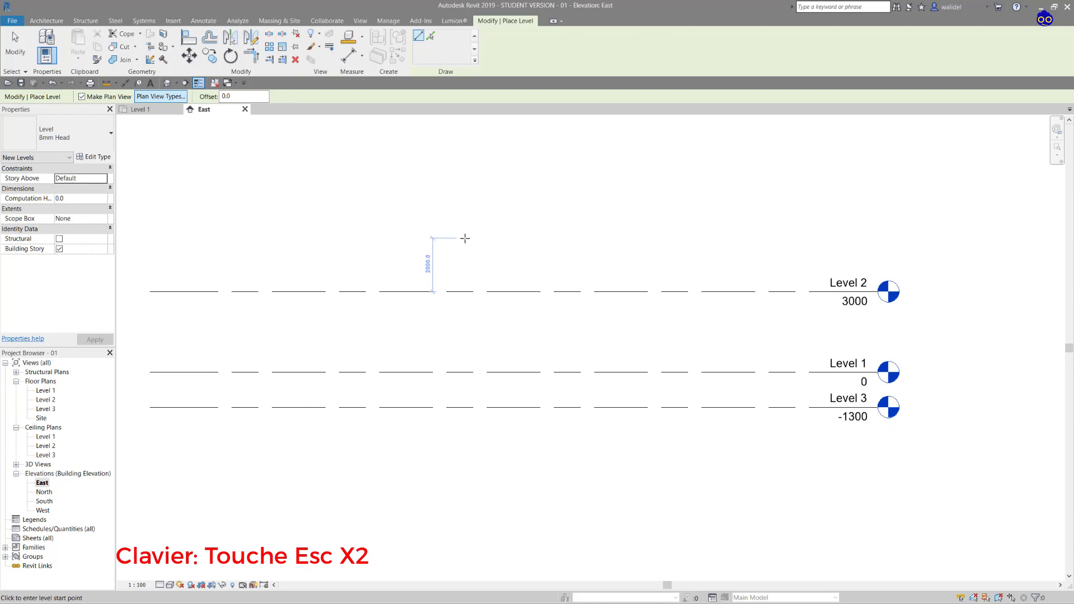
{"action": "key", "text": "Escape"}
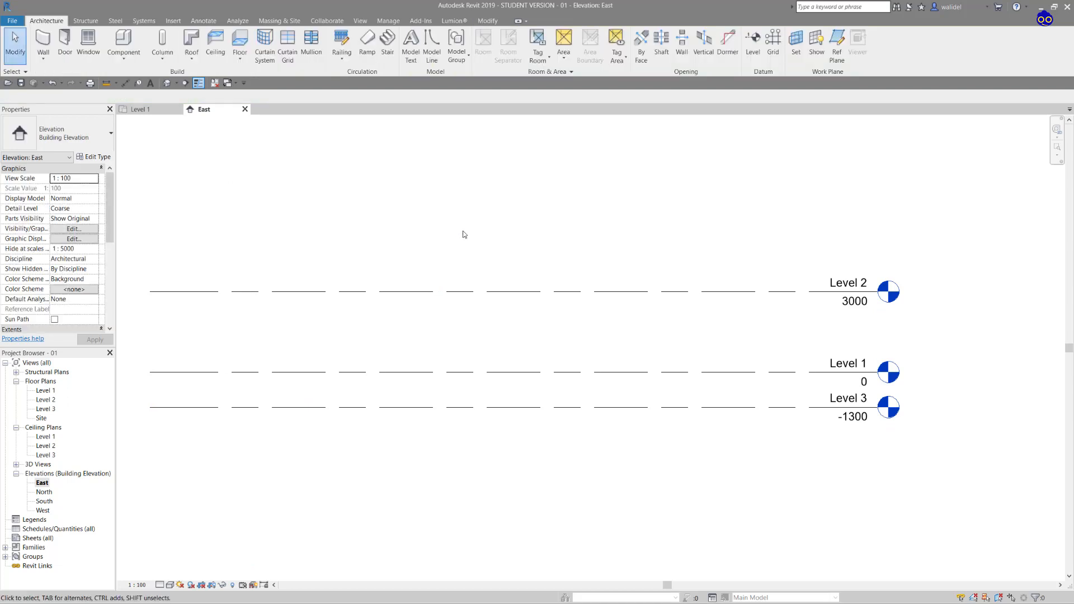
Set the elevation of Level 3 to -850.
{"action": "middle_click_drag", "start_coordinate": [463, 233], "coordinate": [520, 247]}
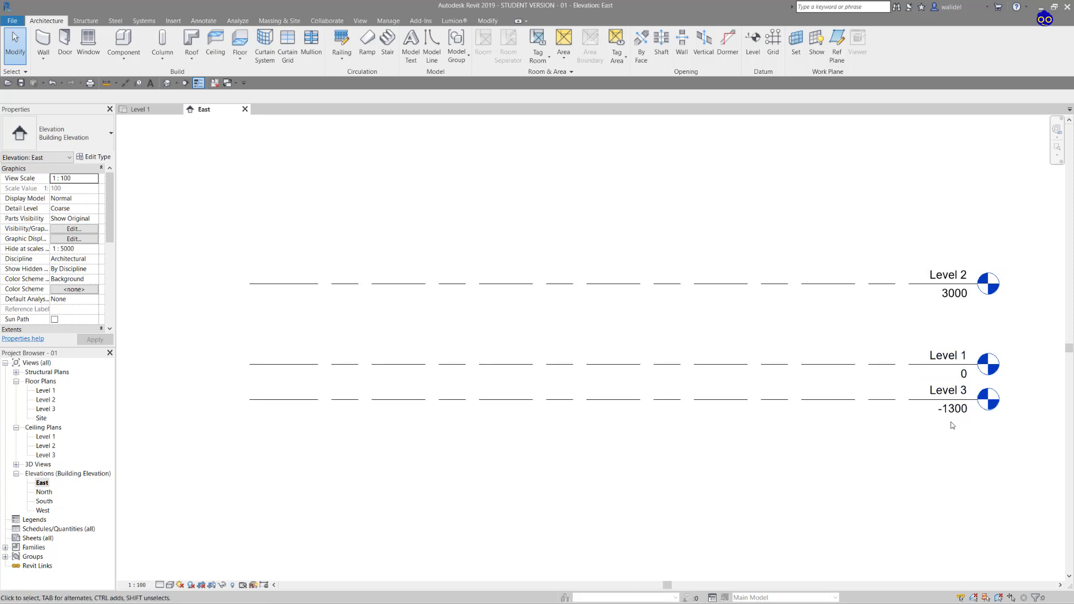
{"action": "scroll", "coordinate": [963, 430], "scroll_direction": "up", "scroll_amount": 1}
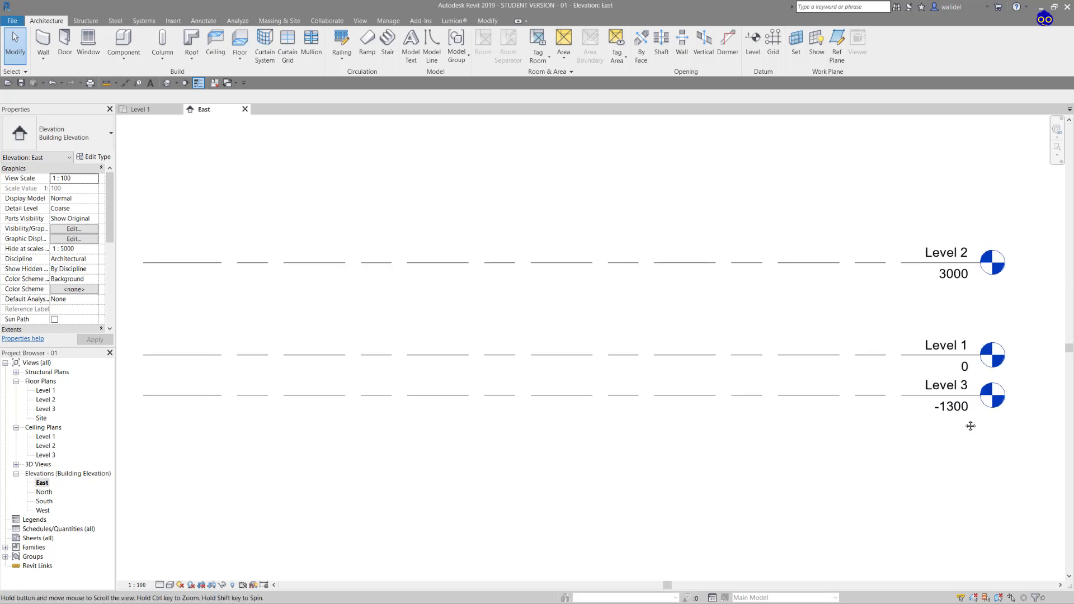
{"action": "middle_click_drag", "start_coordinate": [965, 425], "coordinate": [983, 403]}
{"action": "left_click", "coordinate": [976, 391]}
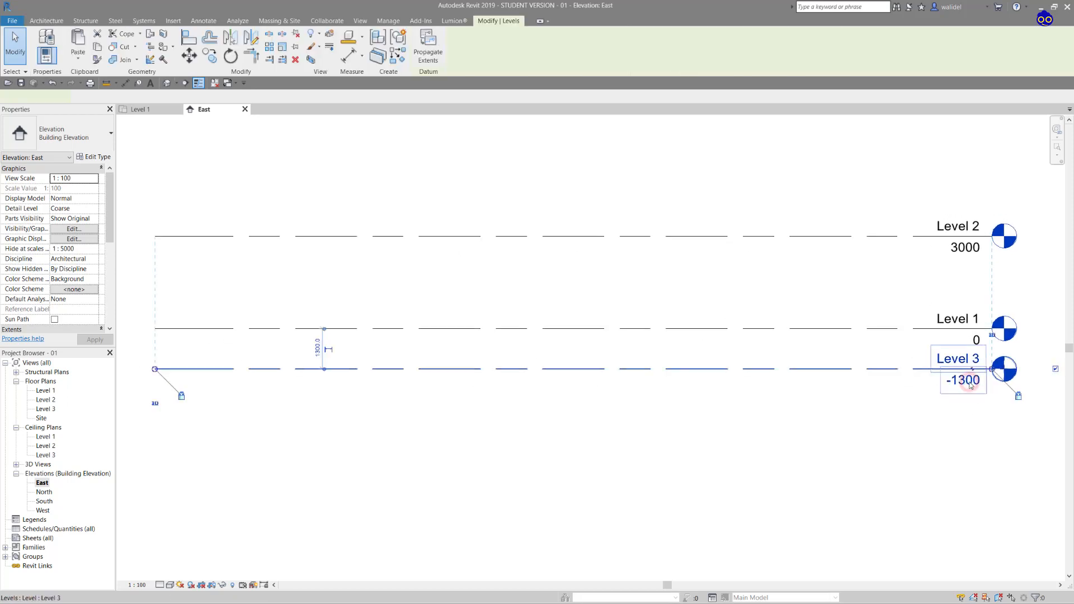
{"action": "left_click", "coordinate": [970, 383]}
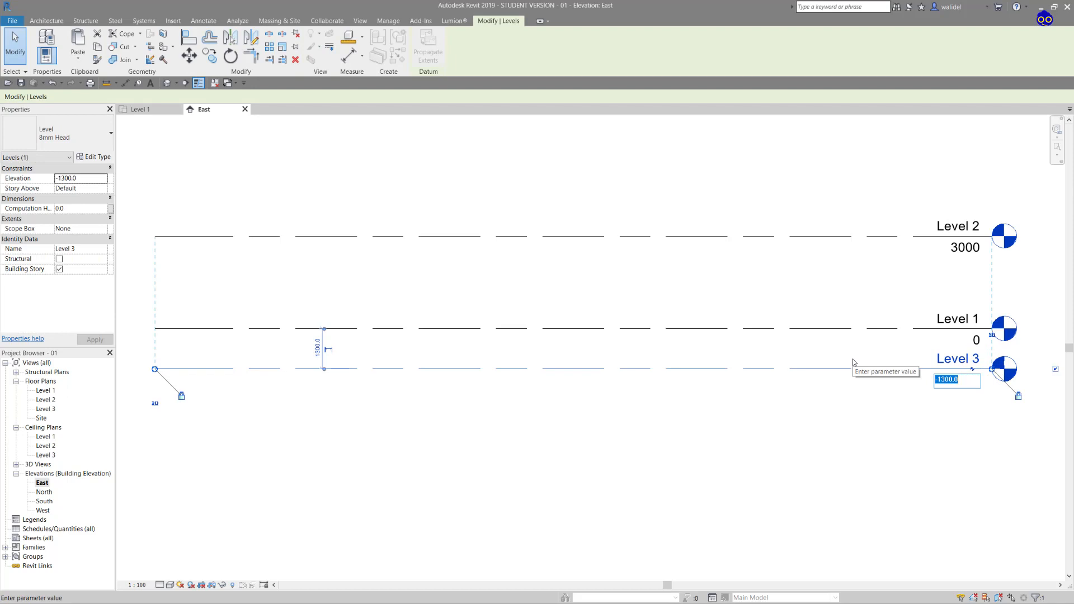
{"action": "type", "text": "-850"}
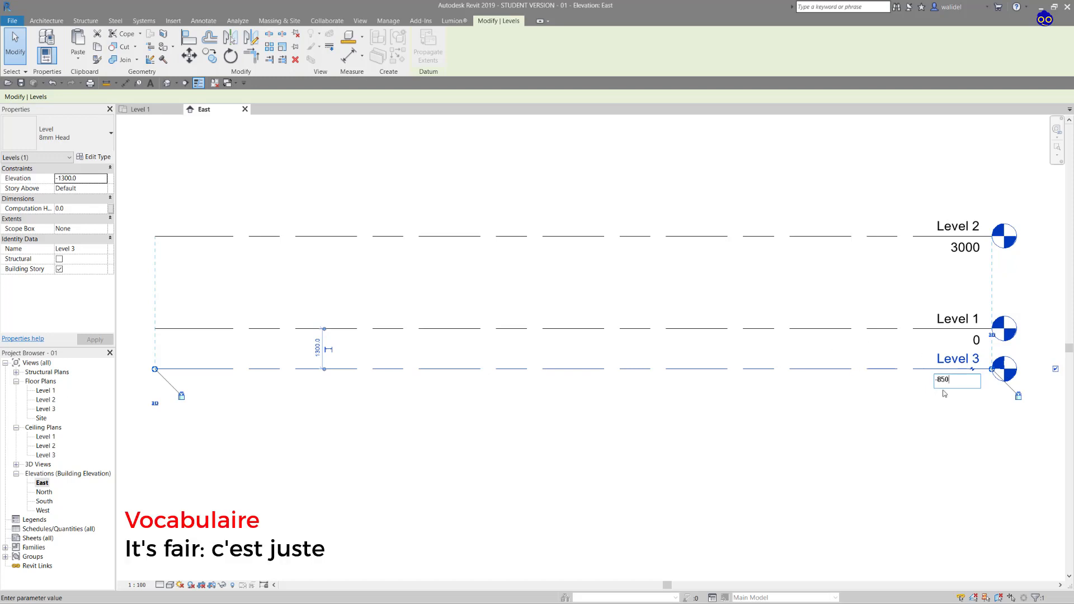
{"action": "key", "text": "Return"}
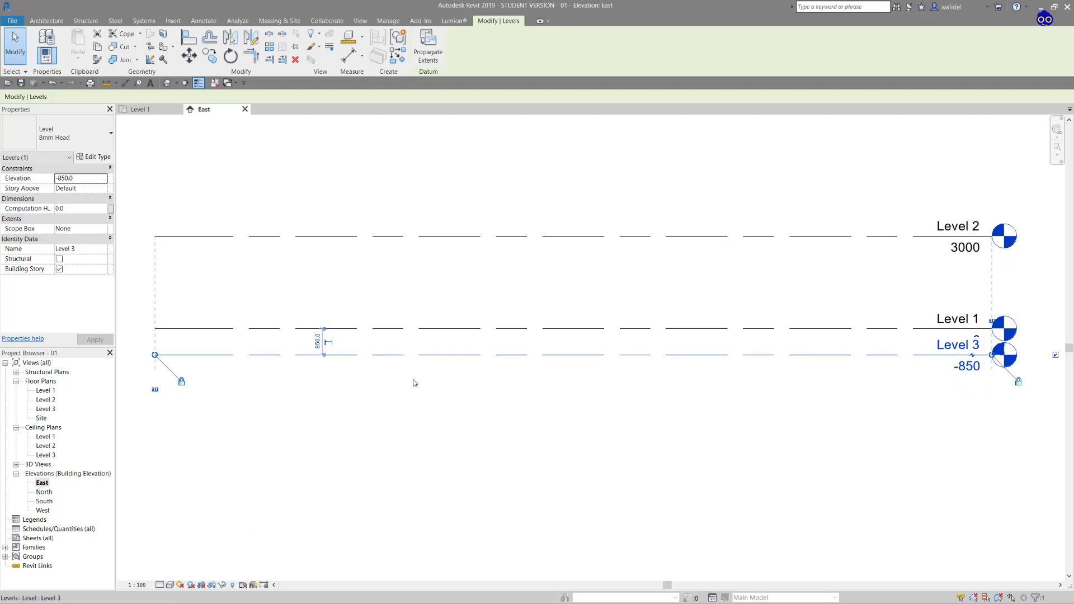
Add an elbow to the Level 3 line near its head to separate its label from Level 1.
{"action": "scroll", "coordinate": [318, 346], "scroll_direction": "up", "scroll_amount": 4}
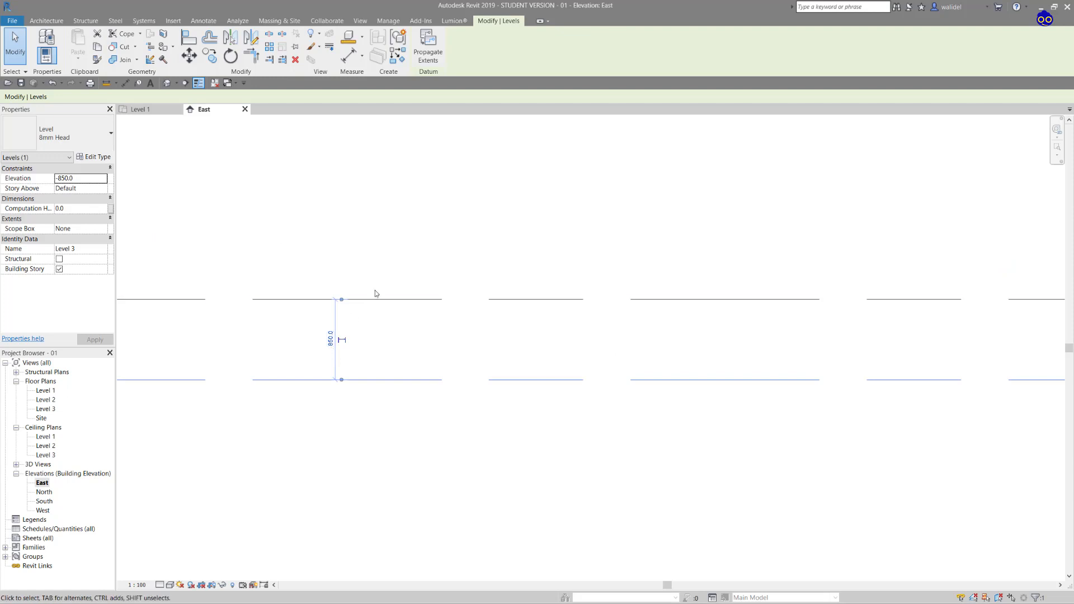
{"action": "scroll", "coordinate": [404, 316], "scroll_direction": "down", "scroll_amount": 2}
{"action": "scroll", "coordinate": [442, 366], "scroll_direction": "down", "scroll_amount": 2}
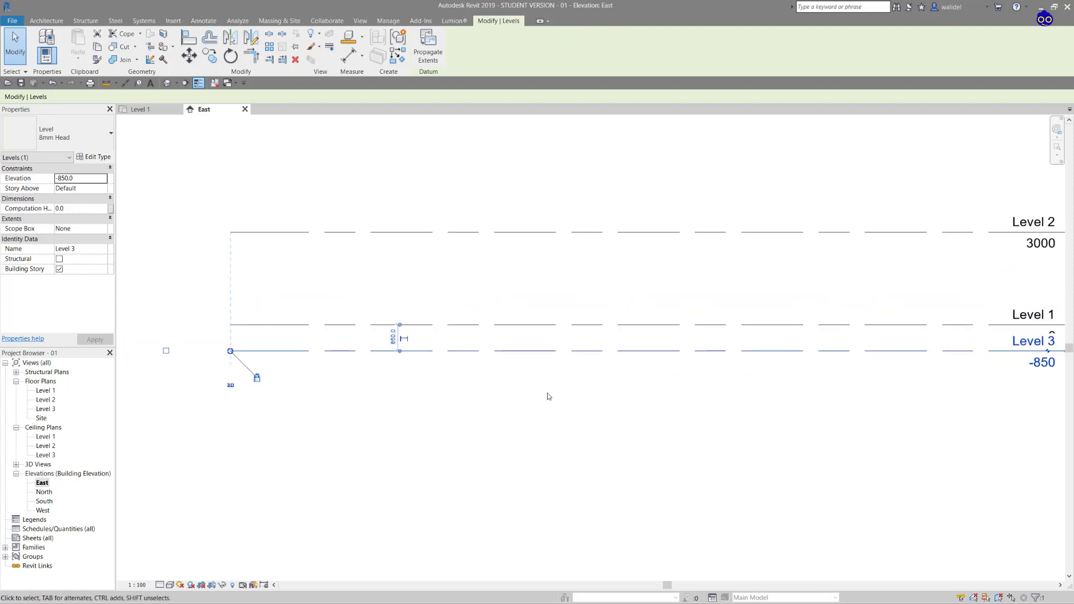
{"action": "middle_click_drag", "start_coordinate": [511, 381], "coordinate": [248, 367]}
{"action": "scroll", "coordinate": [717, 342], "scroll_direction": "up", "scroll_amount": 2}
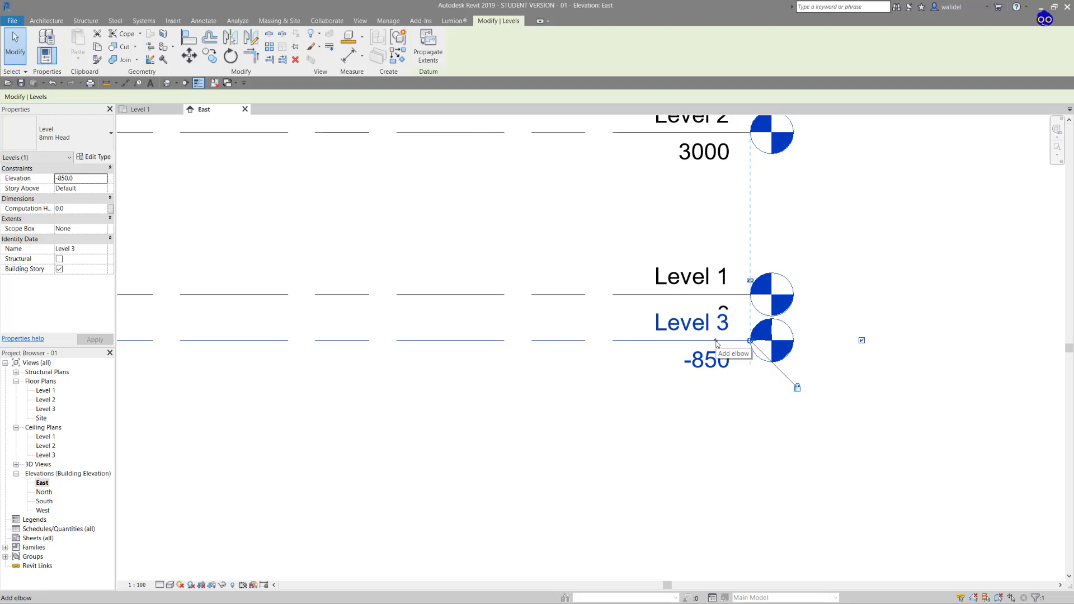
{"action": "left_click", "coordinate": [716, 341]}
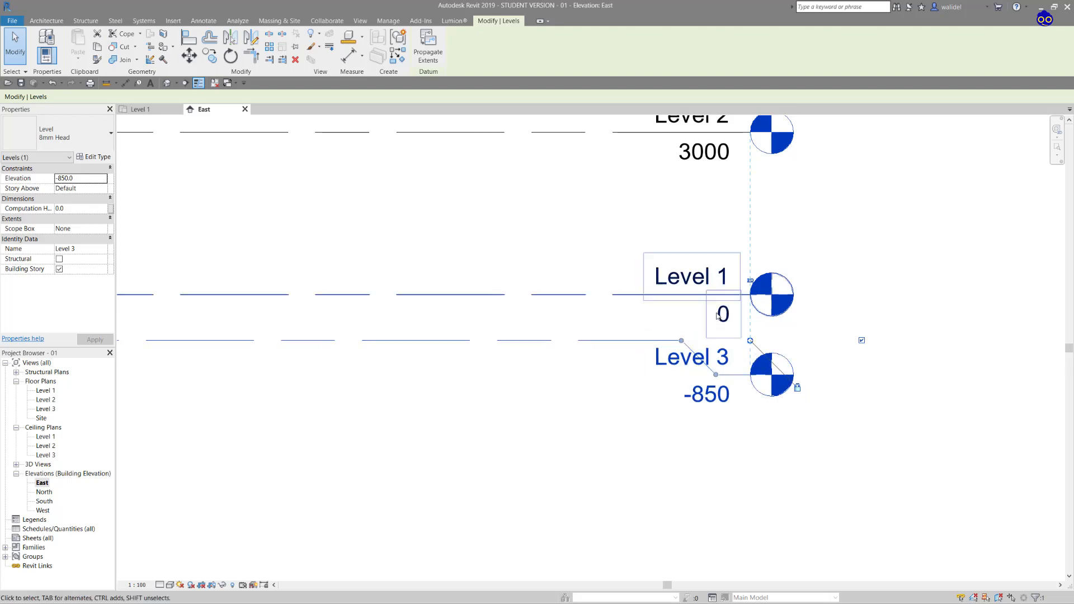
{"action": "left_click", "coordinate": [796, 436]}
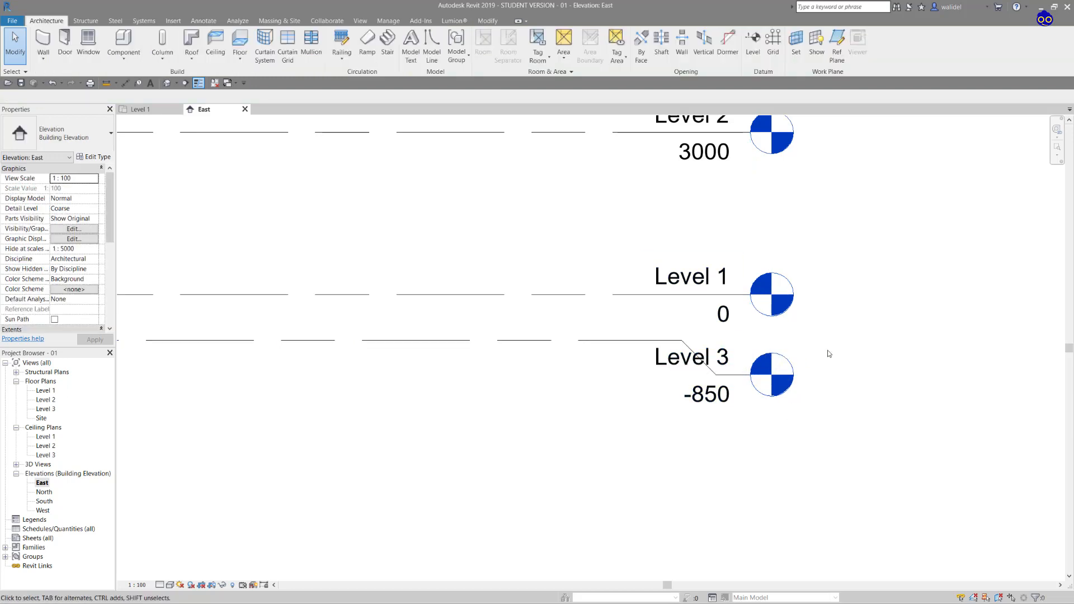
Rename Level 1 to T.N along with its corresponding views, and turn off further rename confirmation messages.
{"action": "scroll", "coordinate": [830, 354], "scroll_direction": "down", "scroll_amount": 2}
{"action": "scroll", "coordinate": [829, 354], "scroll_direction": "down", "scroll_amount": 2}
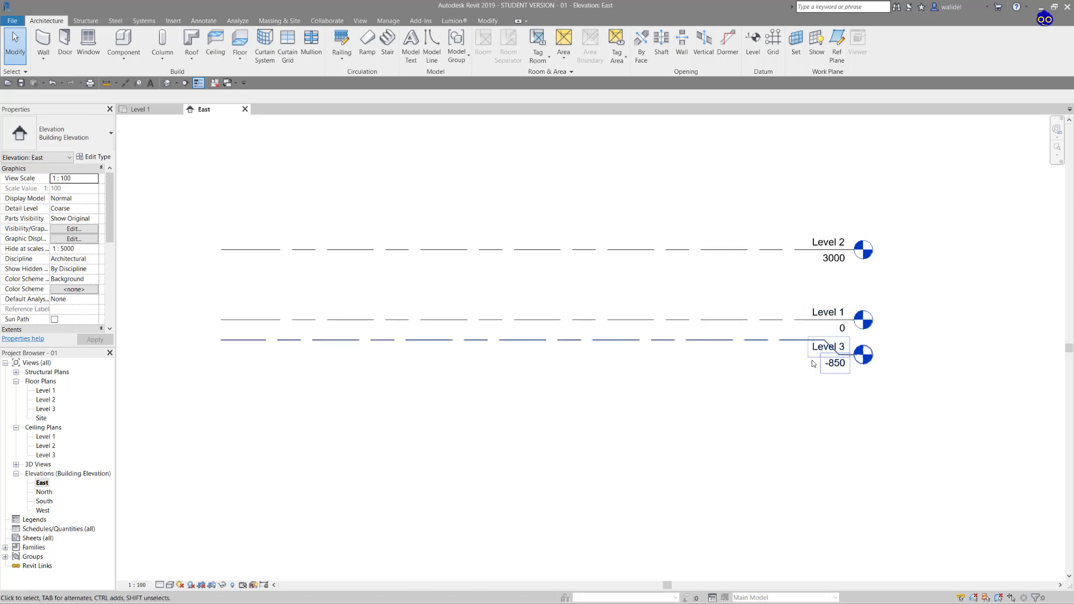
{"action": "scroll", "coordinate": [834, 313], "scroll_direction": "up", "scroll_amount": 5}
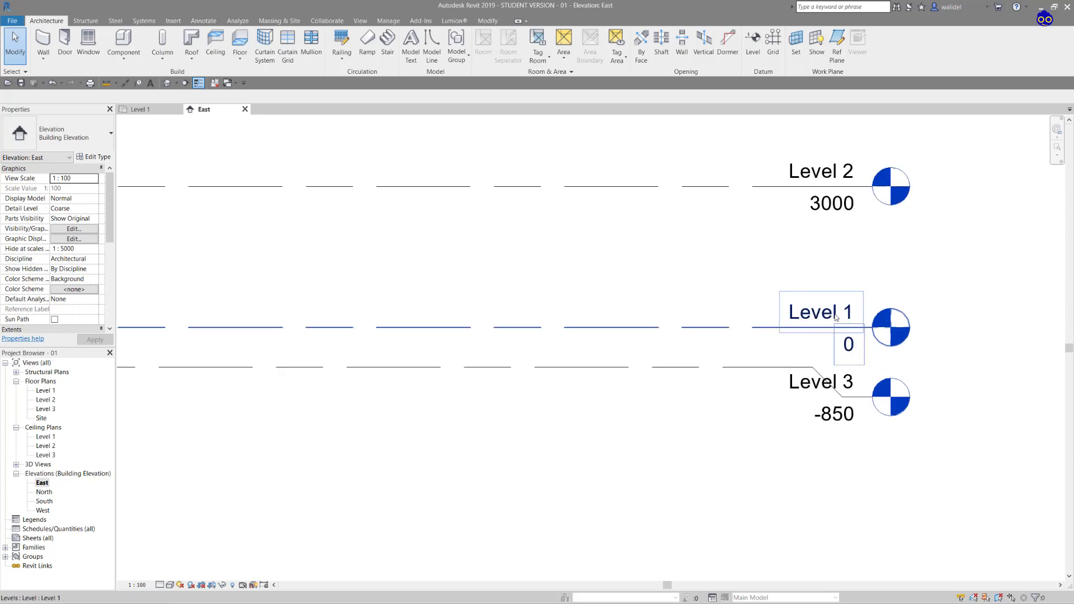
{"action": "left_click", "coordinate": [794, 313]}
{"action": "left_click", "coordinate": [798, 313]}
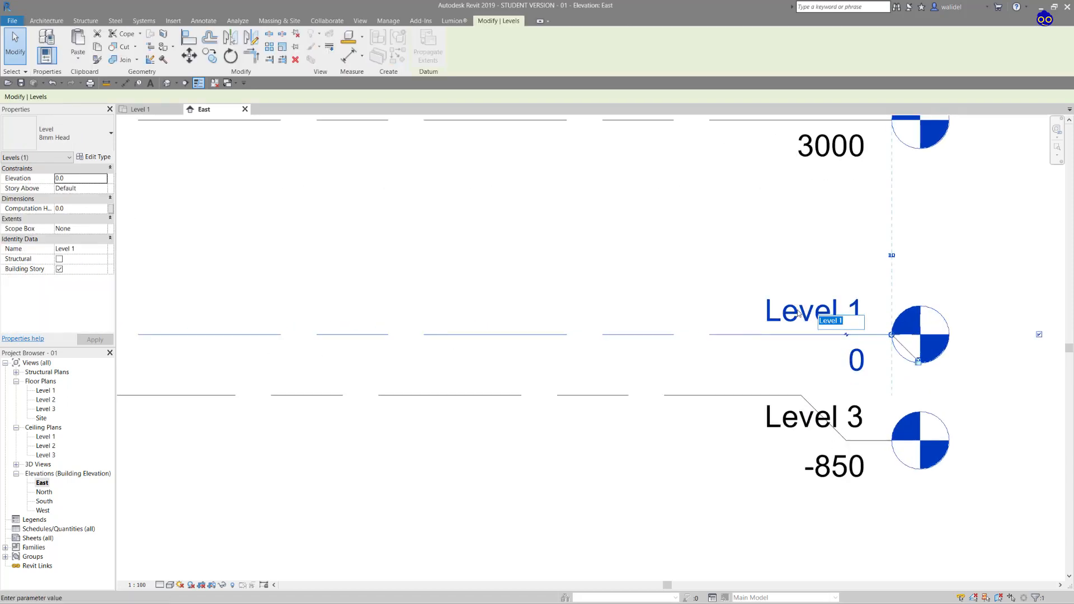
{"action": "type", "text": "T.N"}
{"action": "key", "text": "Return"}
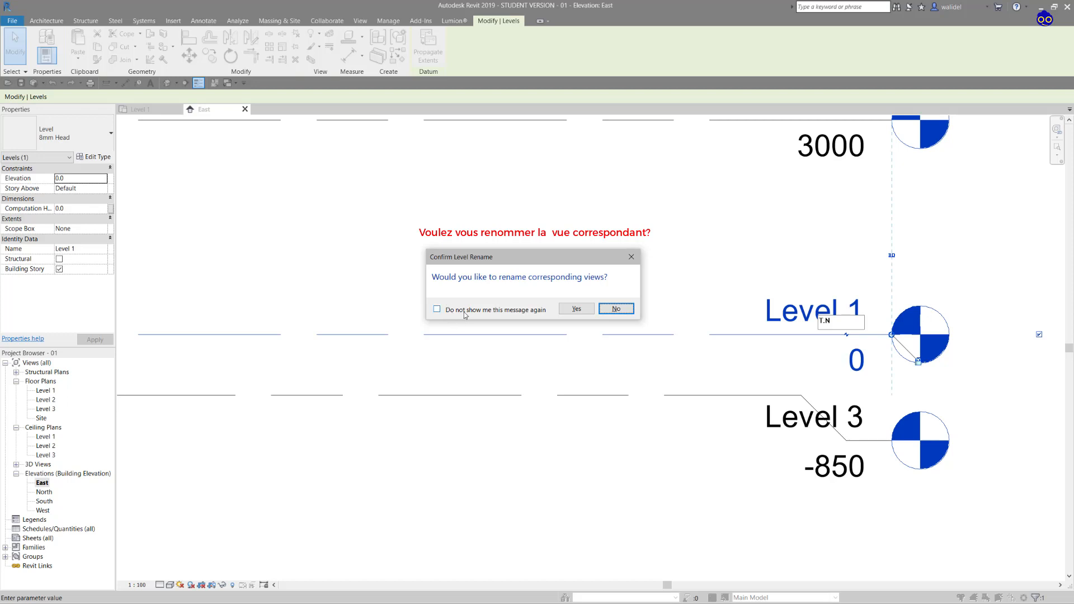
{"action": "left_click", "coordinate": [437, 310]}
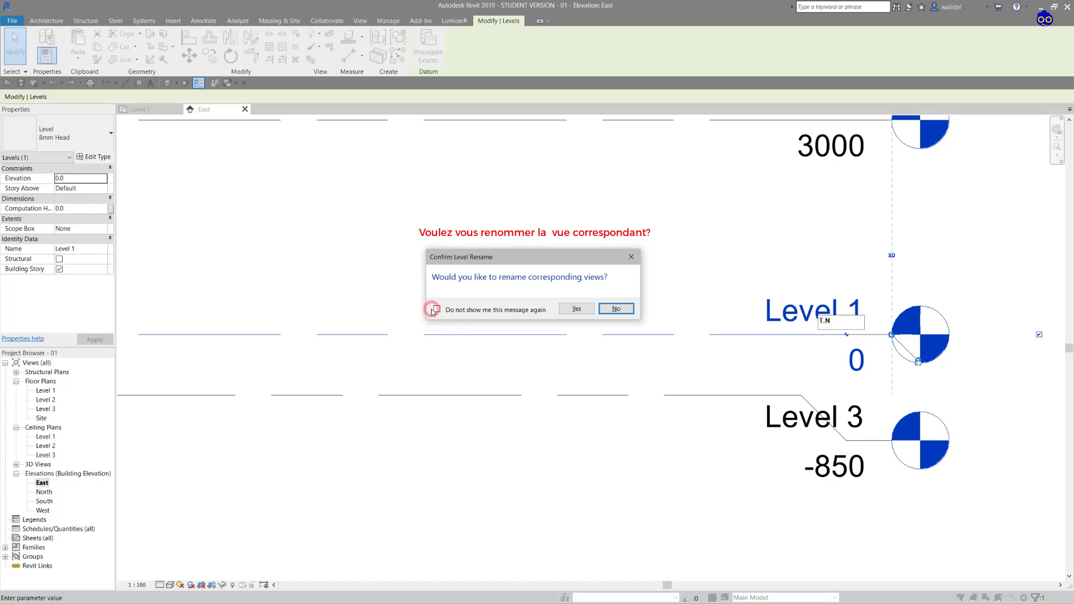
{"action": "left_click", "coordinate": [575, 309]}
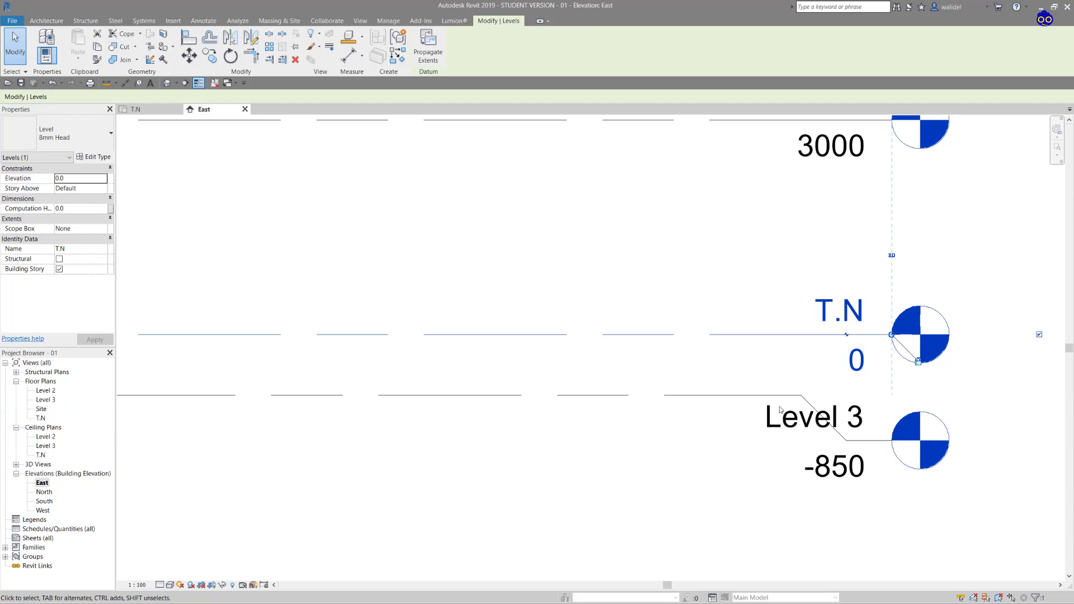
Rename Level 3 to Fondation.
{"action": "left_click", "coordinate": [808, 423]}
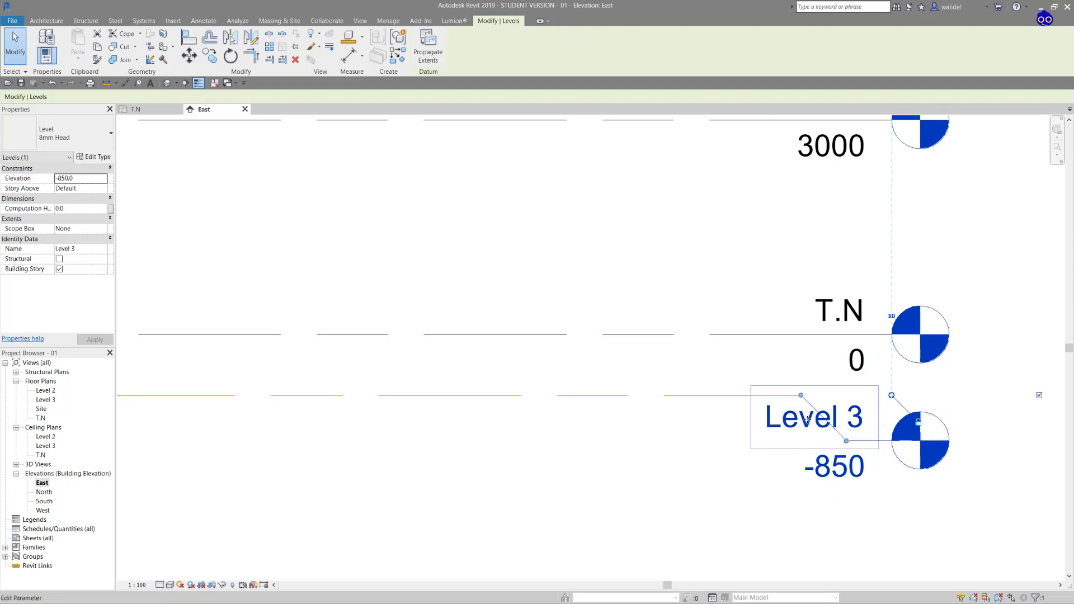
{"action": "left_click", "coordinate": [794, 423]}
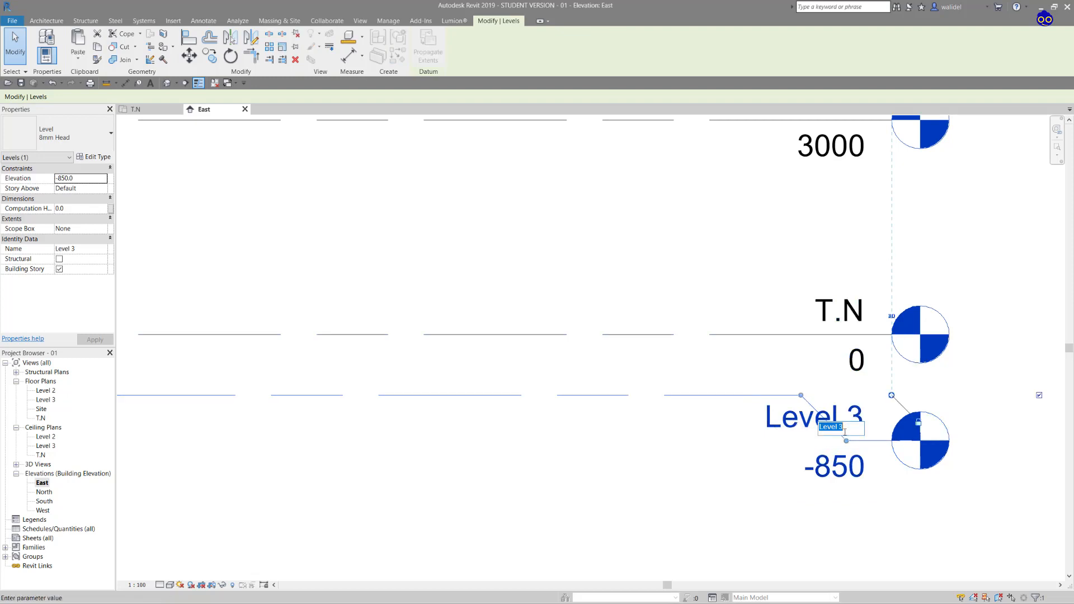
{"action": "type", "text": "Fondation"}
{"action": "key", "text": "Return"}
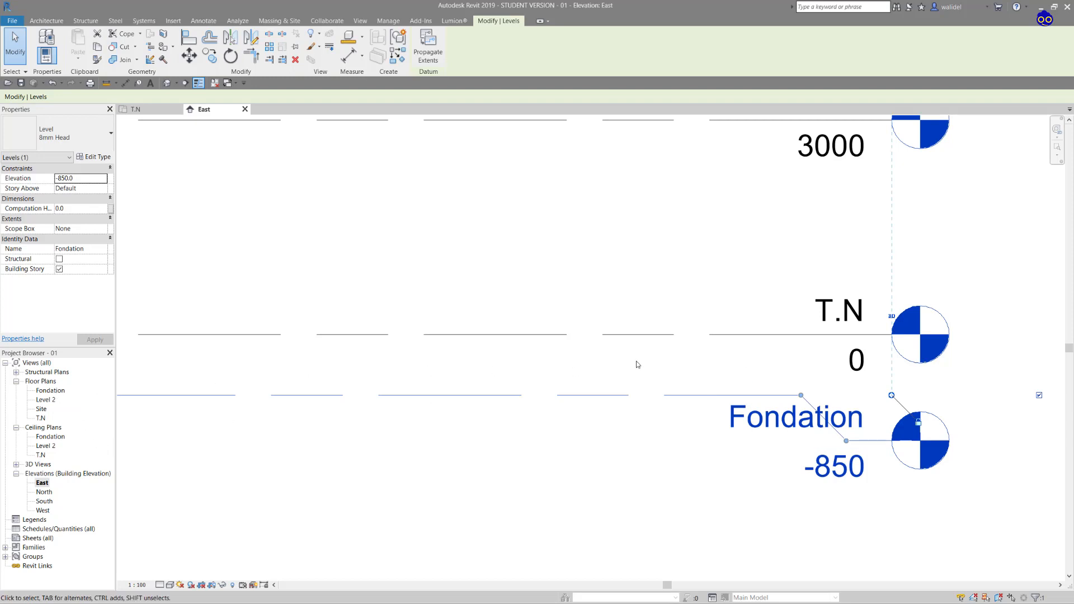
{"action": "scroll", "coordinate": [744, 336], "scroll_direction": "down", "scroll_amount": 3}
{"action": "middle_click_drag", "start_coordinate": [587, 312], "coordinate": [743, 302]}
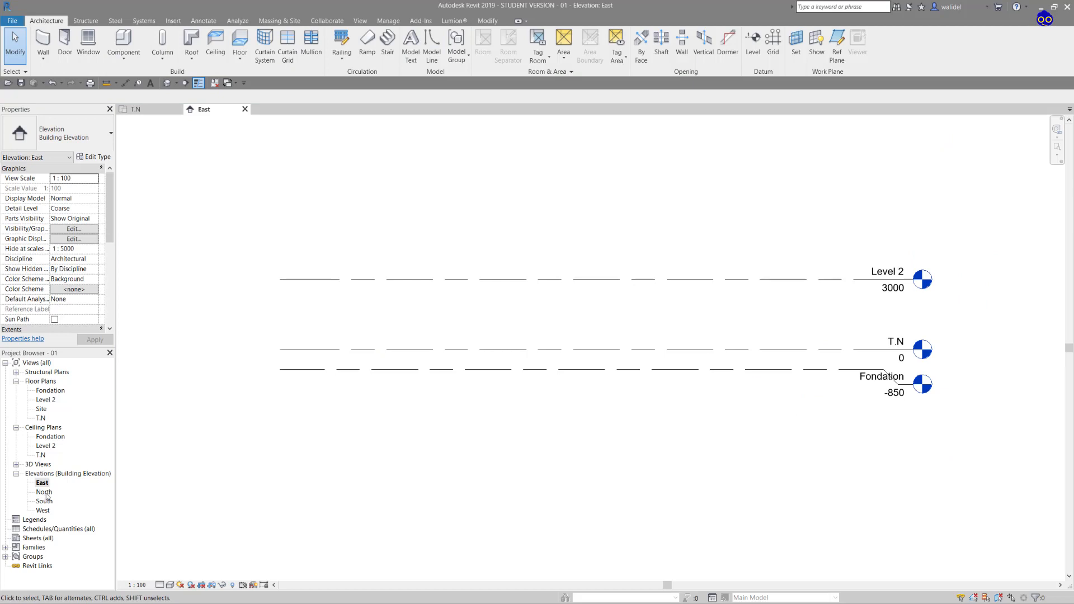
Open the North elevation and add an elbow to the Fondation level line near its head.
{"action": "double_click", "coordinate": [47, 495]}
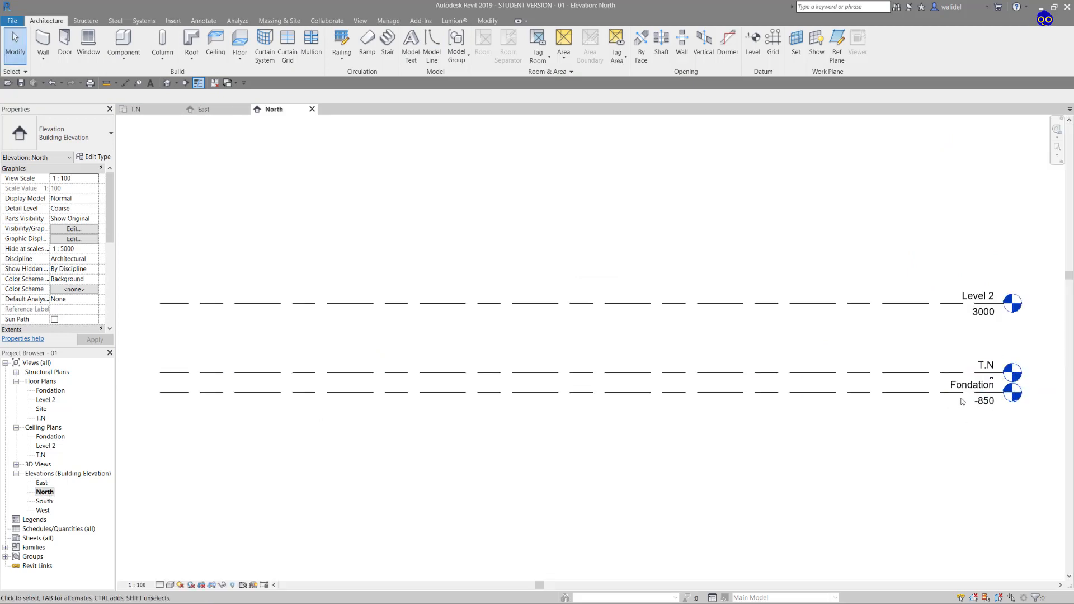
{"action": "left_click", "coordinate": [905, 391]}
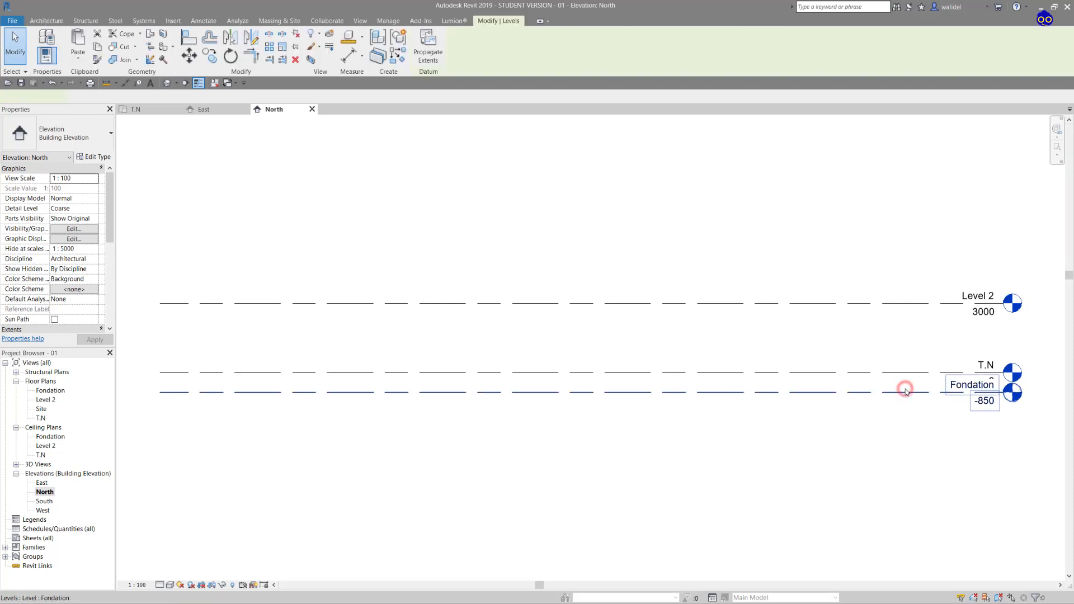
{"action": "left_click", "coordinate": [976, 391]}
{"action": "left_click", "coordinate": [965, 436]}
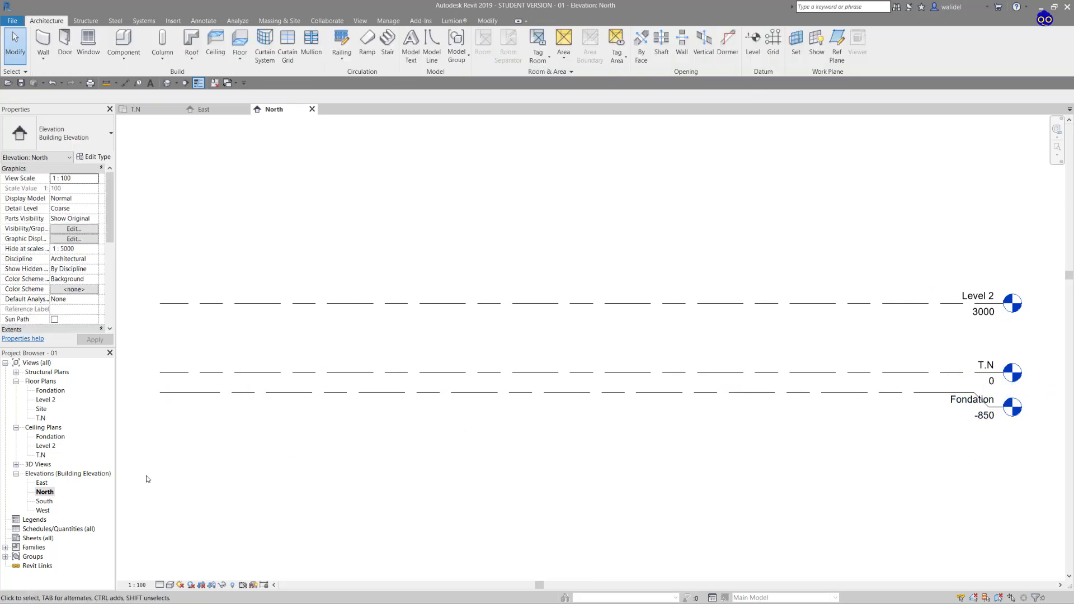
Open the South elevation and add an elbow to the Fondation level line near its head.
{"action": "double_click", "coordinate": [47, 502]}
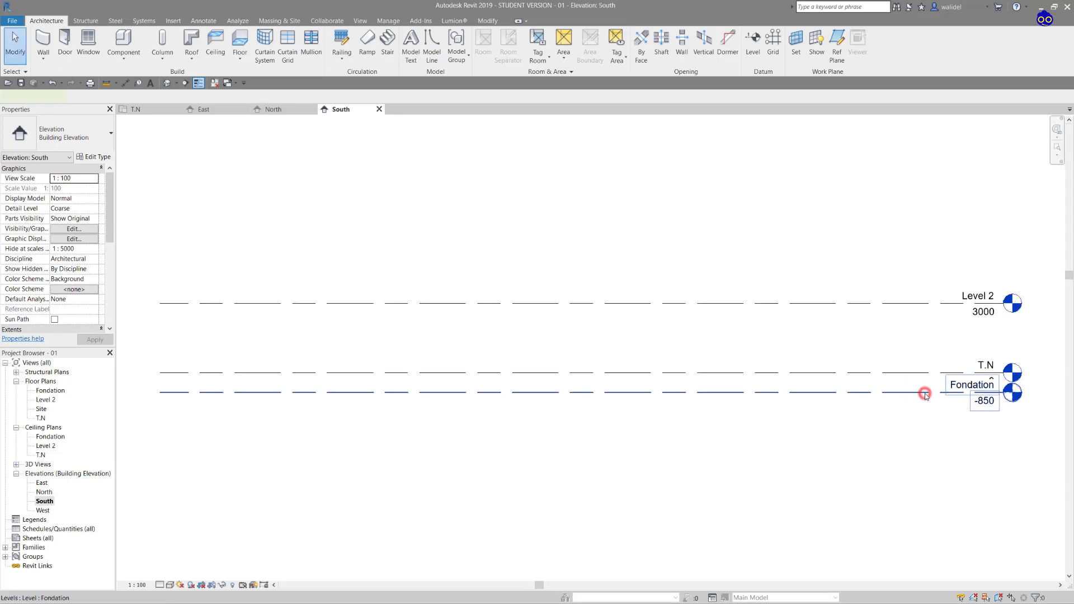
{"action": "left_click", "coordinate": [925, 391]}
{"action": "left_click", "coordinate": [996, 398]}
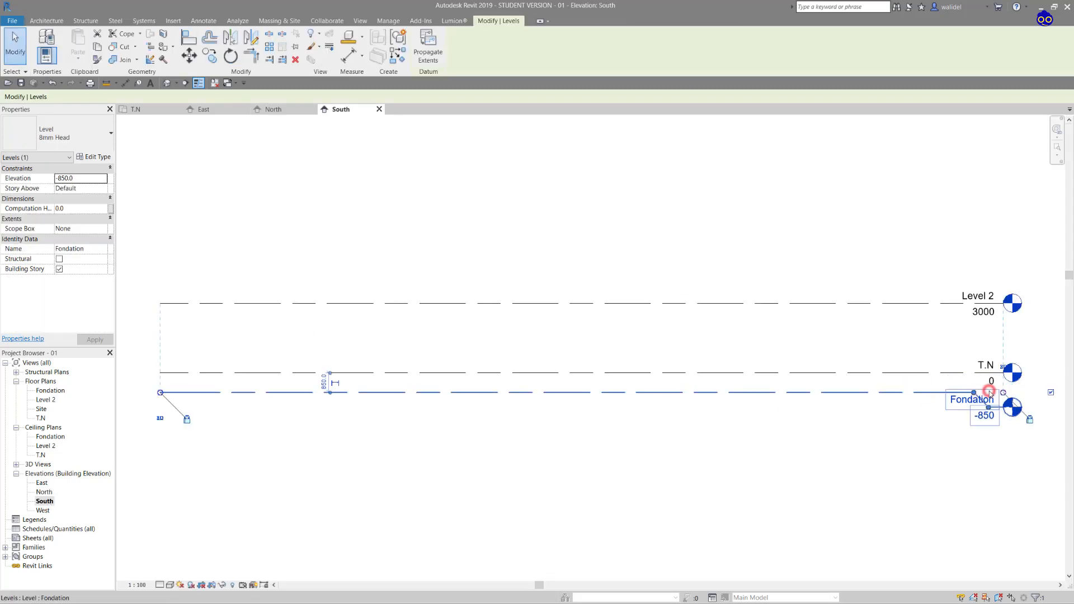
{"action": "left_click", "coordinate": [138, 475]}
Open the West elevation and add an elbow to the Fondation level line near its head.
{"action": "left_click", "coordinate": [44, 511]}
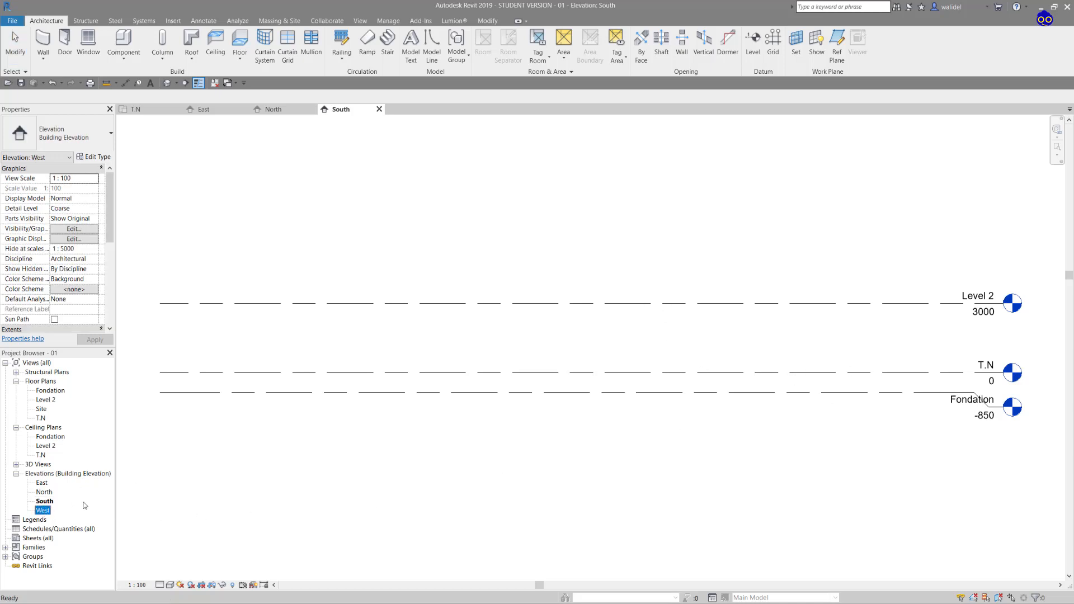
{"action": "double_click", "coordinate": [43, 510]}
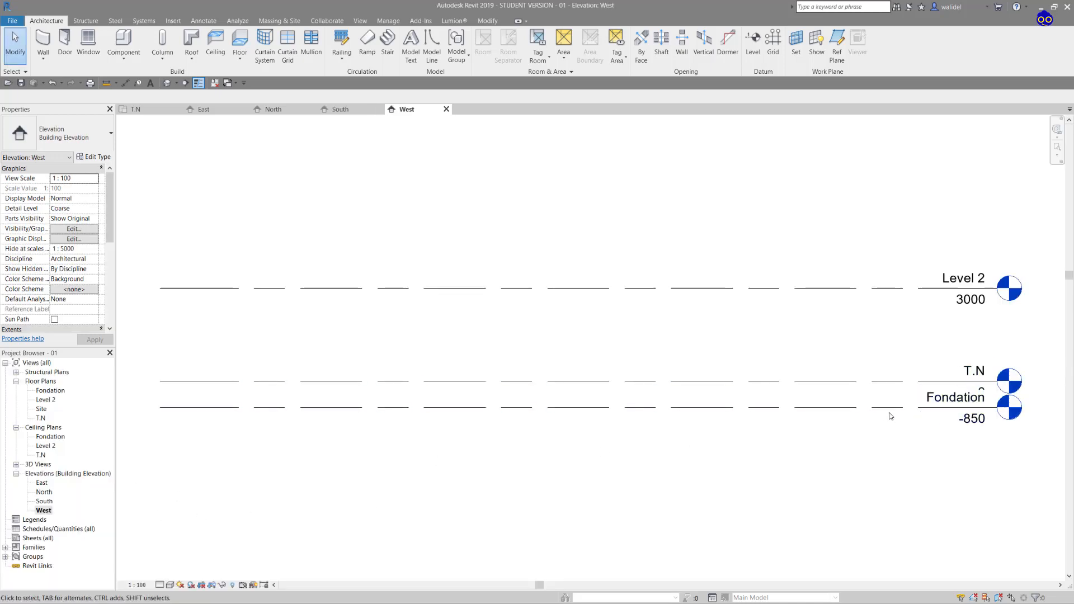
{"action": "left_click", "coordinate": [877, 409]}
{"action": "left_click", "coordinate": [976, 408]}
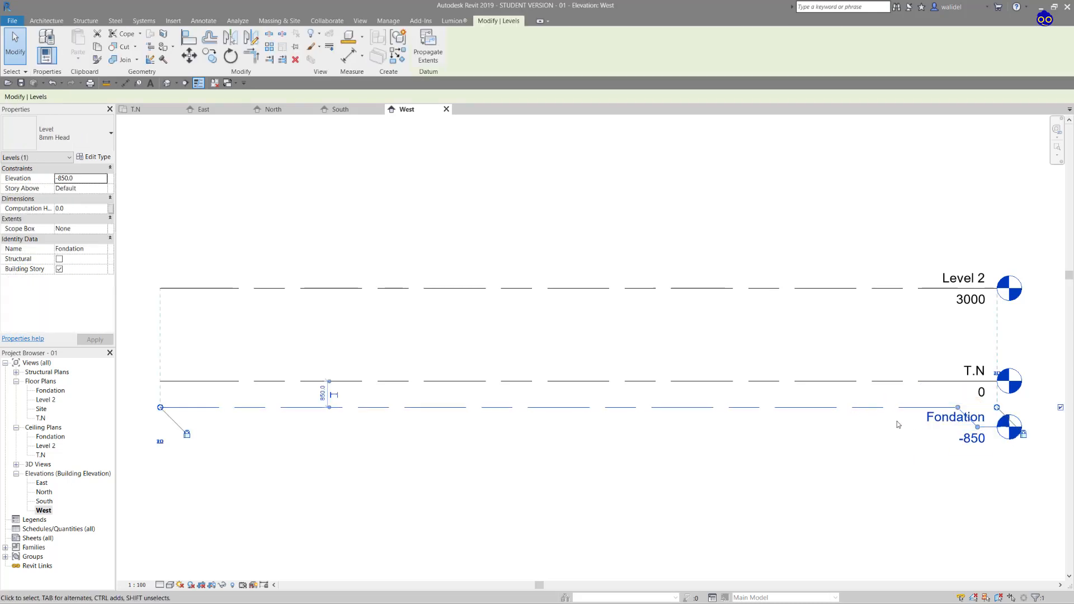
{"action": "left_click", "coordinate": [856, 322]}
{"action": "scroll", "coordinate": [839, 325], "scroll_direction": "down", "scroll_amount": 3}
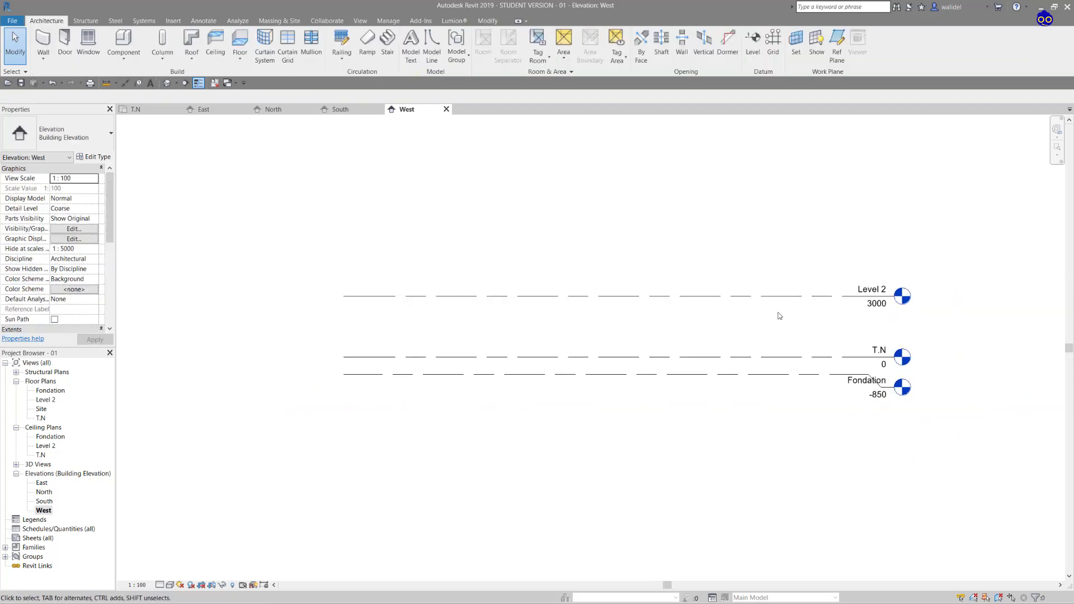